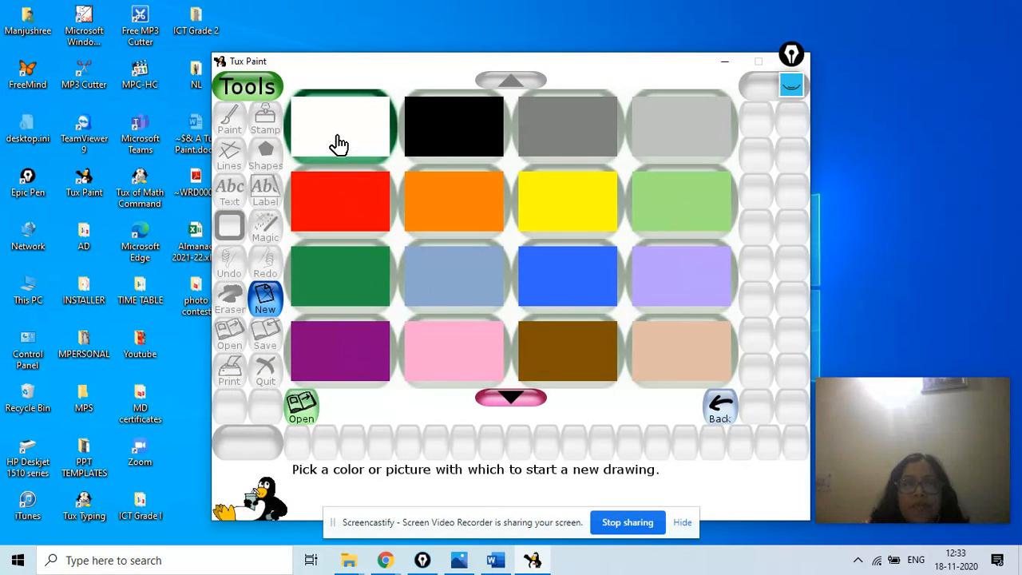
Paint a wavy brown line with a medium round brush across the blank white canvas, rising from the left edge to the upper right
{"action": "left_click", "coordinate": [303, 407]}
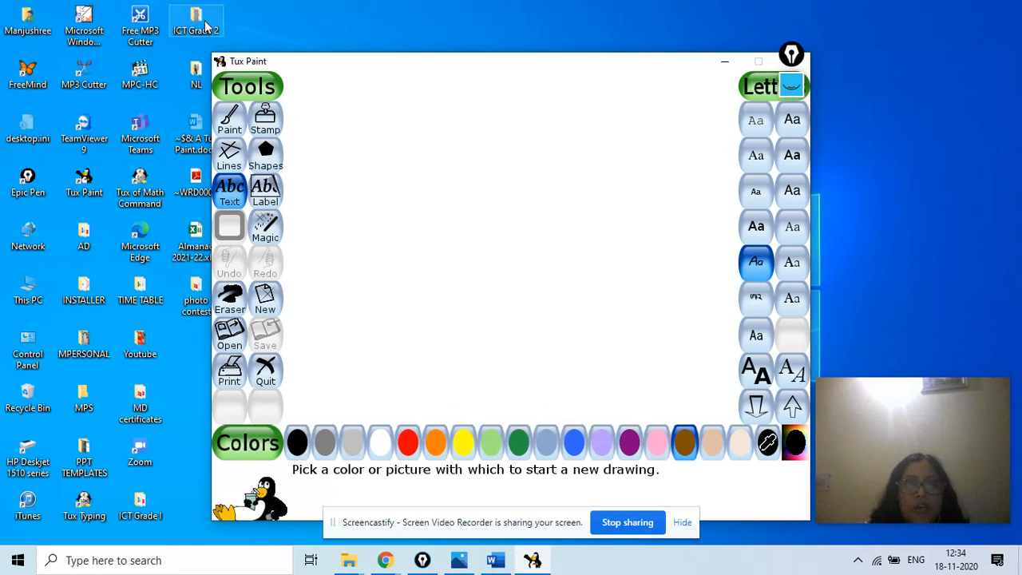
{"action": "left_click", "coordinate": [229, 121]}
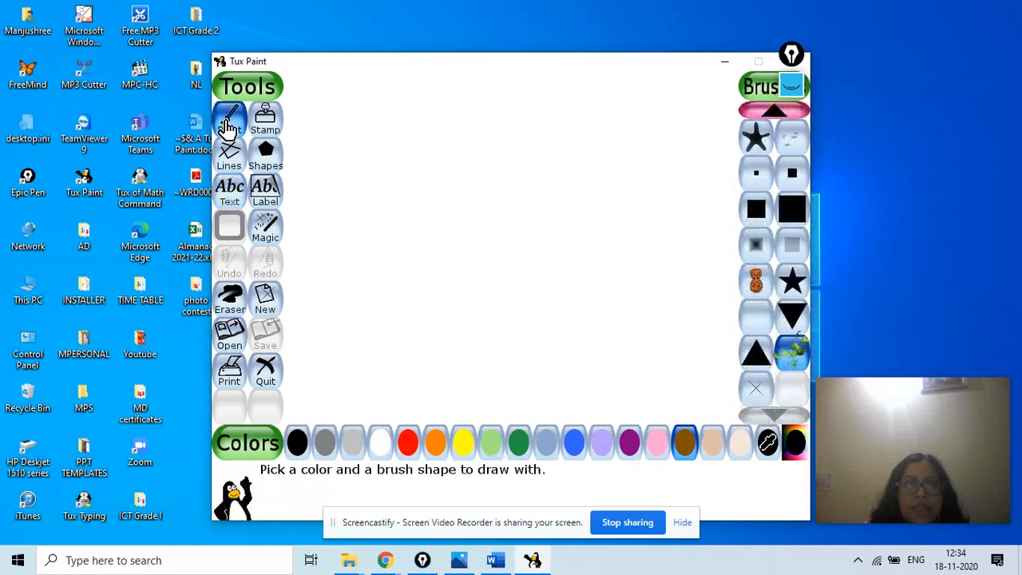
{"action": "left_click", "coordinate": [774, 116]}
{"action": "left_click", "coordinate": [774, 115]}
{"action": "left_click", "coordinate": [774, 115]}
{"action": "left_click", "coordinate": [774, 115]}
{"action": "left_click", "coordinate": [775, 116]}
{"action": "left_click", "coordinate": [774, 116]}
{"action": "left_click", "coordinate": [774, 115]}
{"action": "left_click", "coordinate": [774, 115]}
{"action": "left_click", "coordinate": [774, 115]}
{"action": "left_click", "coordinate": [774, 116]}
{"action": "left_click", "coordinate": [775, 116]}
{"action": "left_click", "coordinate": [775, 115]}
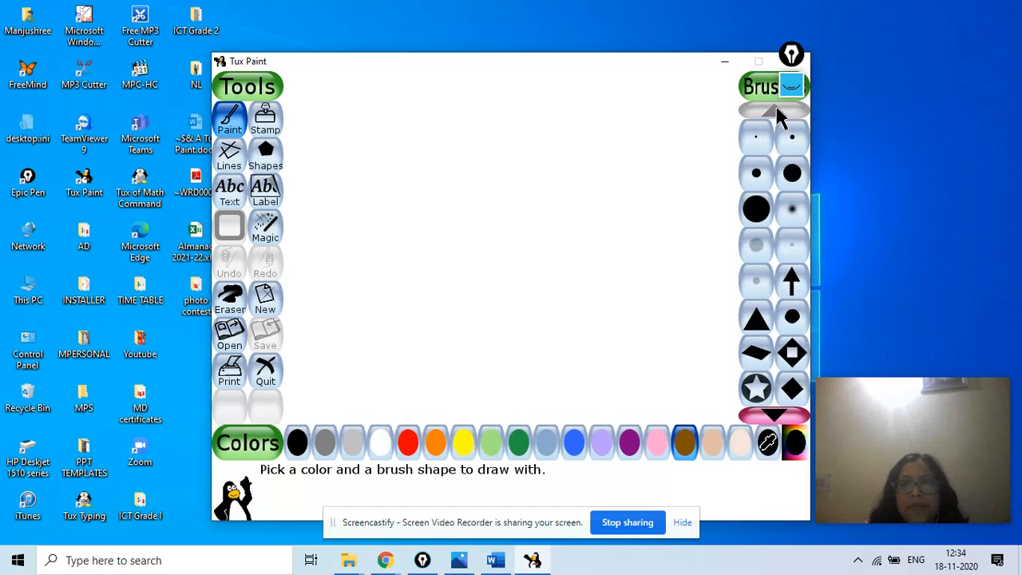
{"action": "left_click", "coordinate": [758, 175]}
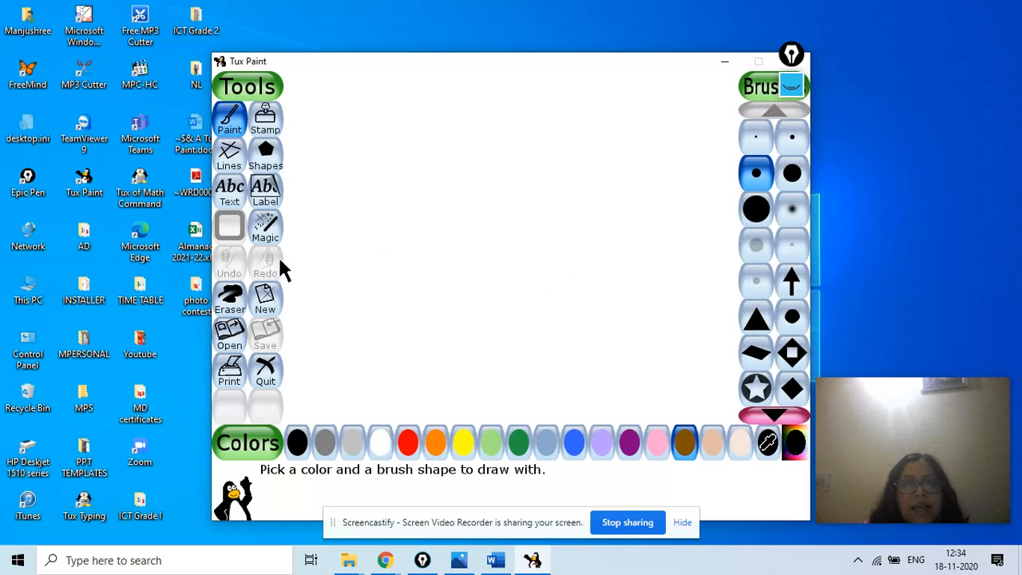
{"action": "mouse_move", "coordinate": [287, 266]}
{"action": "left_mouse_down"}
{"action": "mouse_move", "coordinate": [432, 254]}
{"action": "mouse_move", "coordinate": [505, 197]}
{"action": "mouse_move", "coordinate": [741, 132]}
{"action": "left_mouse_up"}
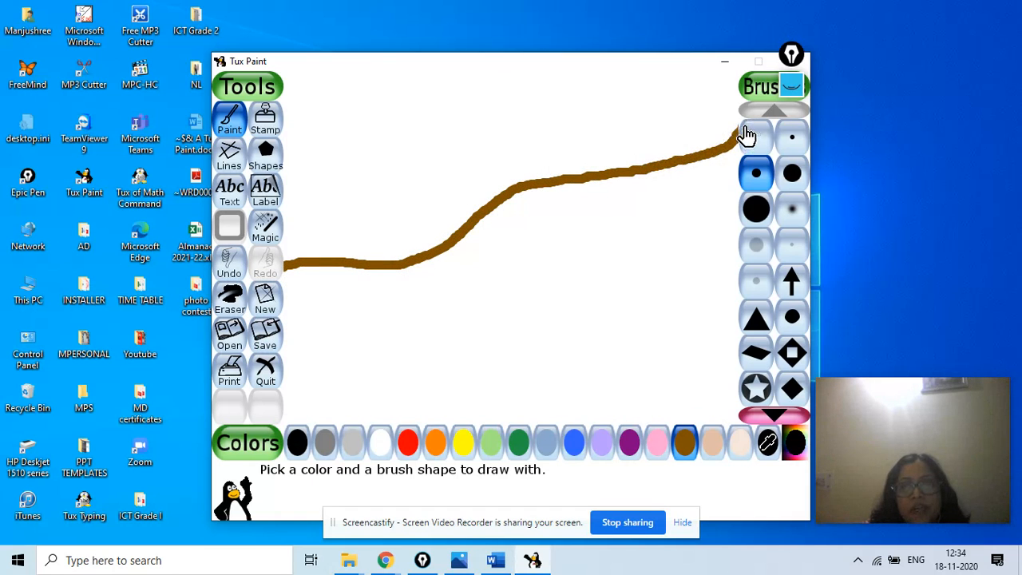
Fill the area above the brown line with lavender and the area below it with beige
{"action": "left_click", "coordinate": [265, 233]}
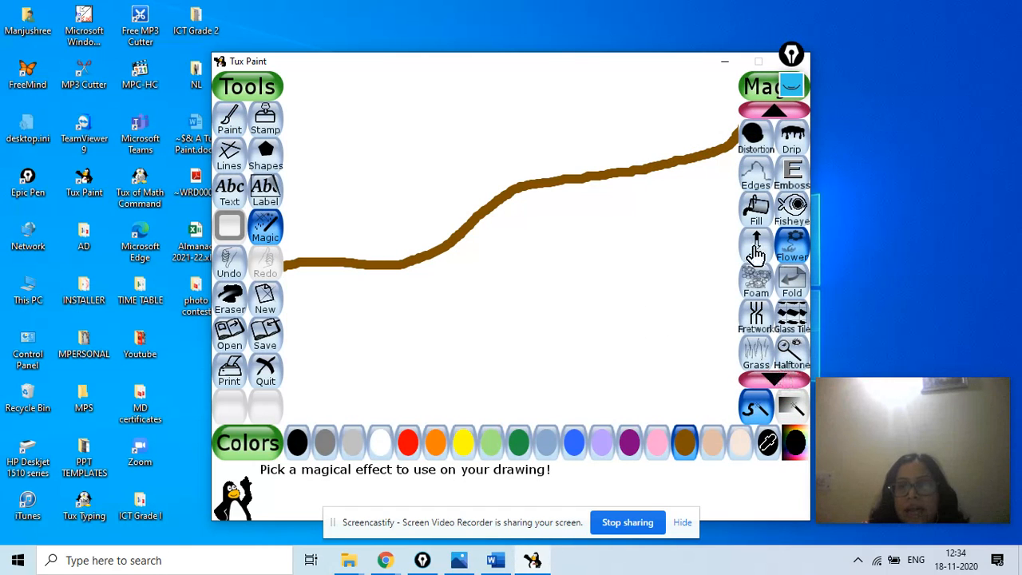
{"action": "left_click", "coordinate": [753, 212]}
{"action": "left_click", "coordinate": [601, 447]}
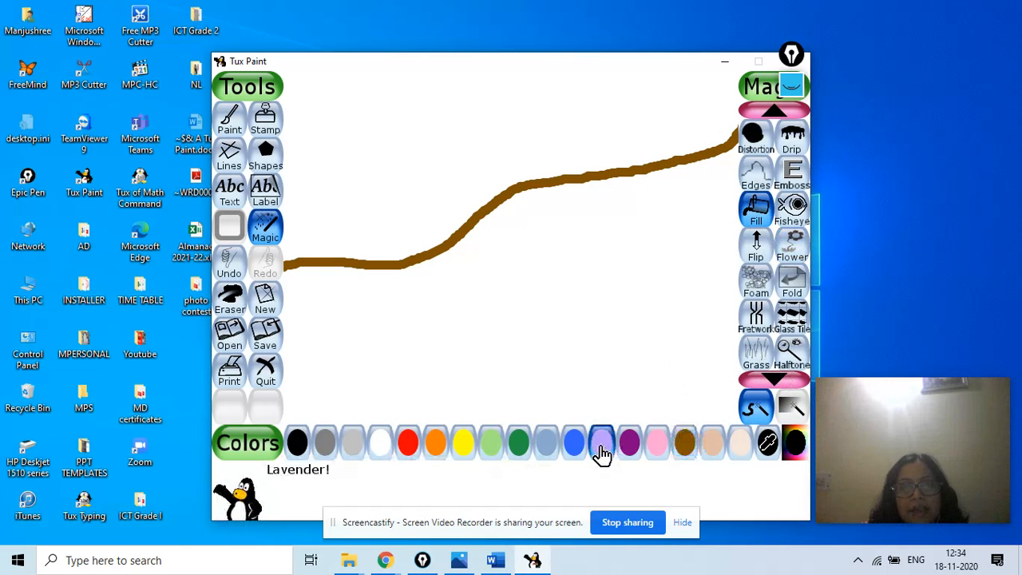
{"action": "left_click", "coordinate": [438, 185]}
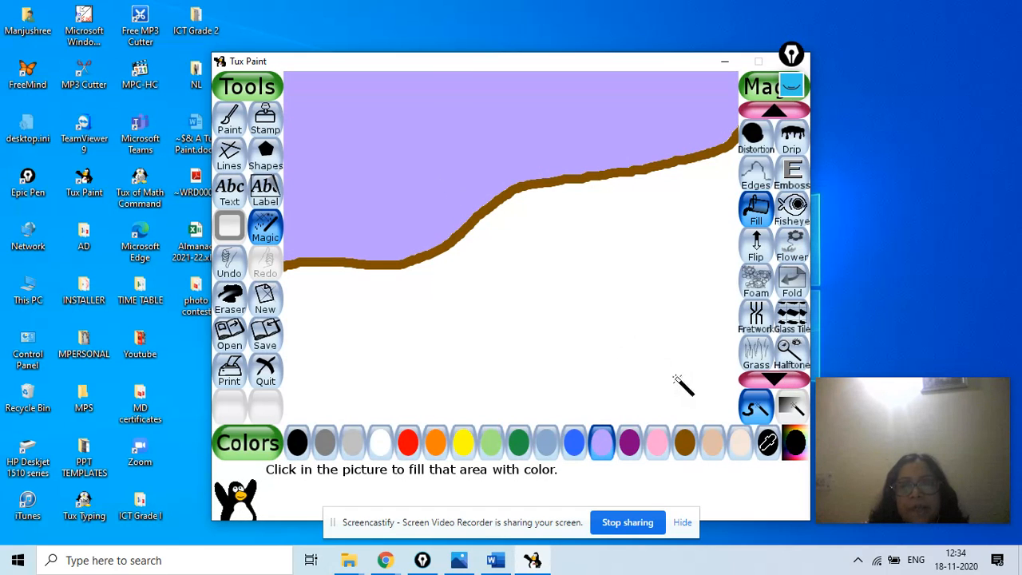
{"action": "left_click", "coordinate": [741, 445]}
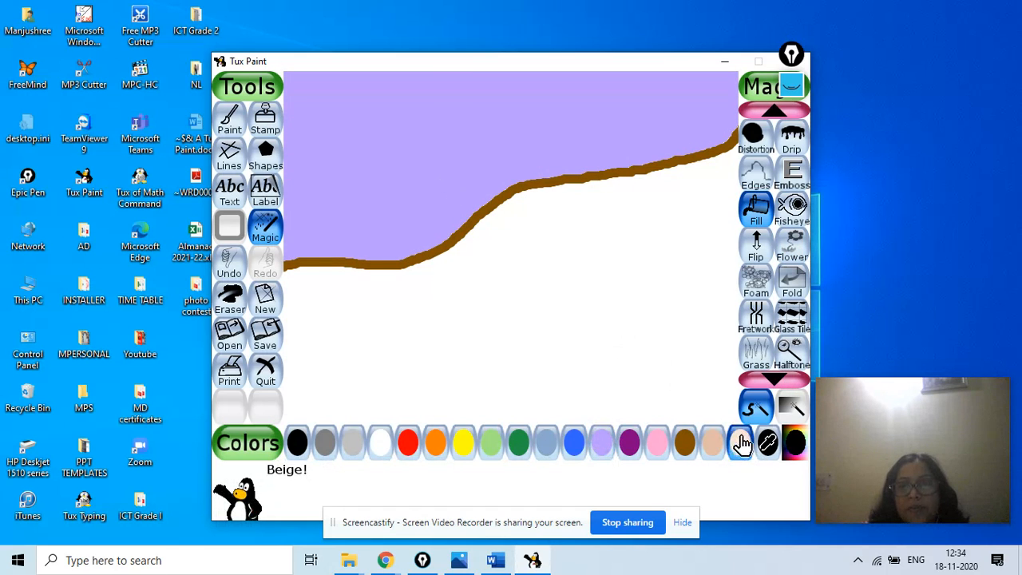
{"action": "left_click", "coordinate": [613, 341]}
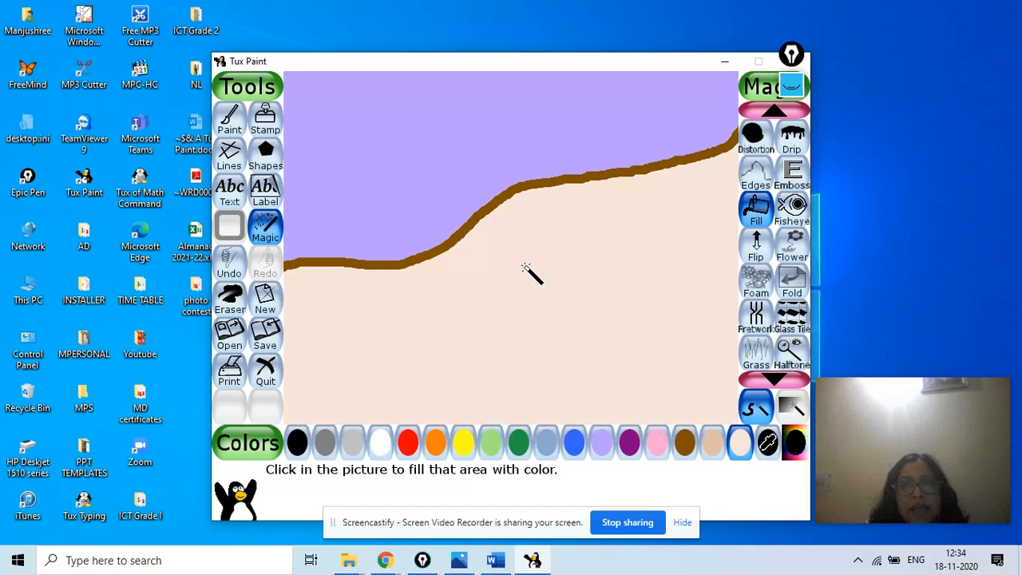
Draw a small house wall of large bricks on the beige ground, with a brick column beside it and a brick row along its base
{"action": "left_click", "coordinate": [773, 115]}
{"action": "left_click", "coordinate": [773, 116]}
{"action": "left_click", "coordinate": [774, 116]}
{"action": "left_click", "coordinate": [773, 116]}
{"action": "left_click", "coordinate": [773, 116]}
{"action": "left_click", "coordinate": [773, 116]}
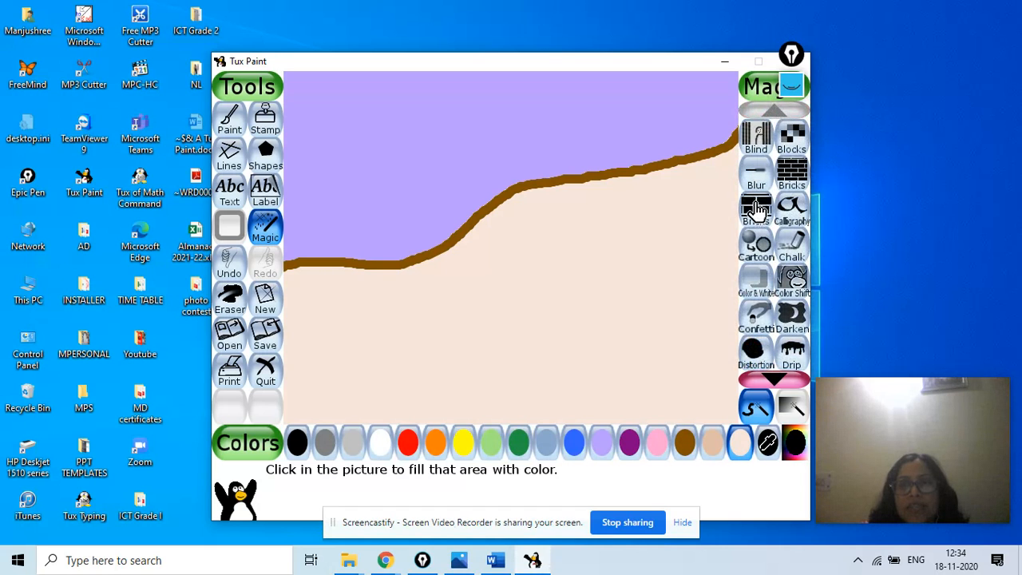
{"action": "left_click", "coordinate": [742, 222]}
{"action": "mouse_move", "coordinate": [346, 295]}
{"action": "left_mouse_down"}
{"action": "mouse_move", "coordinate": [396, 297]}
{"action": "mouse_move", "coordinate": [345, 310]}
{"action": "mouse_move", "coordinate": [402, 311]}
{"action": "mouse_move", "coordinate": [350, 331]}
{"action": "mouse_move", "coordinate": [407, 335]}
{"action": "left_mouse_up"}
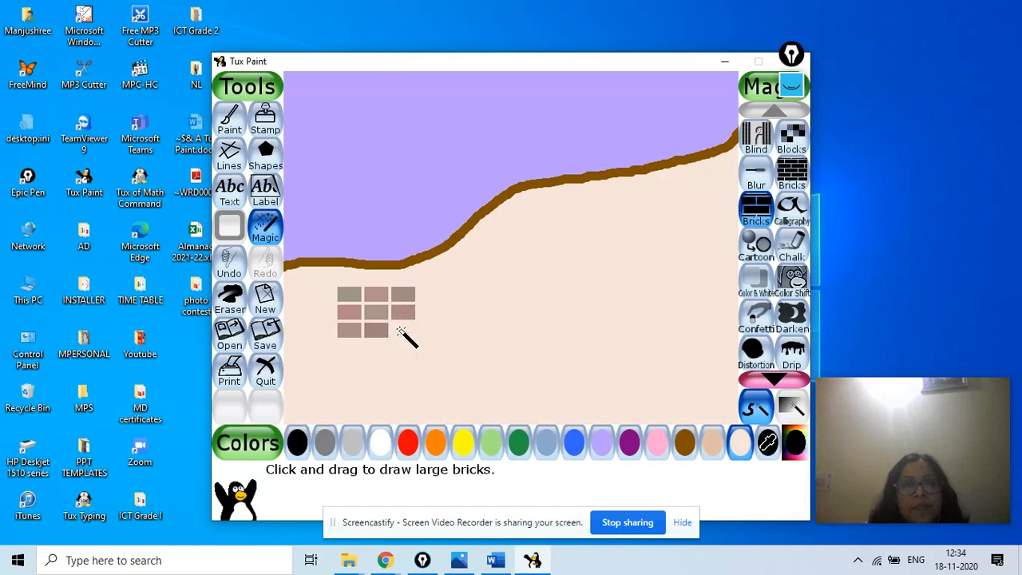
{"action": "left_click", "coordinate": [453, 250]}
{"action": "mouse_move", "coordinate": [454, 260]}
{"action": "left_mouse_down"}
{"action": "mouse_move", "coordinate": [454, 334]}
{"action": "mouse_move", "coordinate": [437, 360]}
{"action": "mouse_move", "coordinate": [304, 348]}
{"action": "mouse_move", "coordinate": [343, 350]}
{"action": "left_mouse_up"}
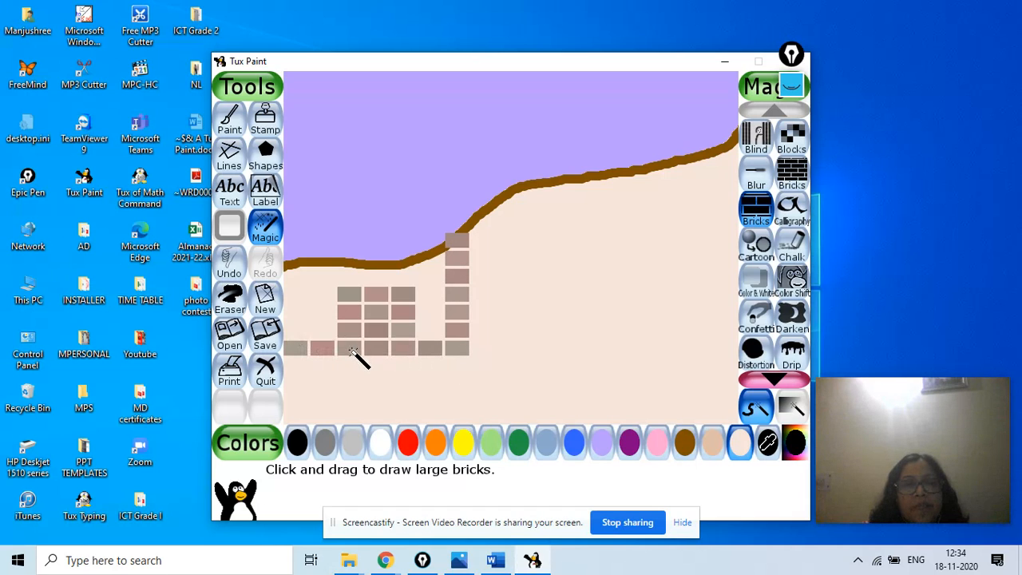
Paint a solid orange peaked roof on top of the brick house using a larger round brush
{"action": "left_click", "coordinate": [237, 126]}
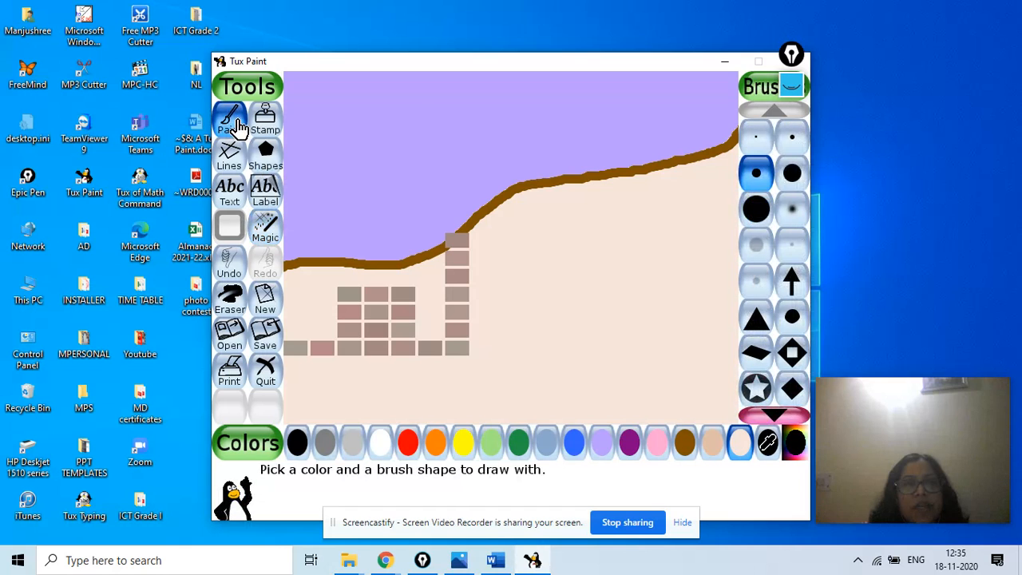
{"action": "left_click", "coordinate": [788, 182]}
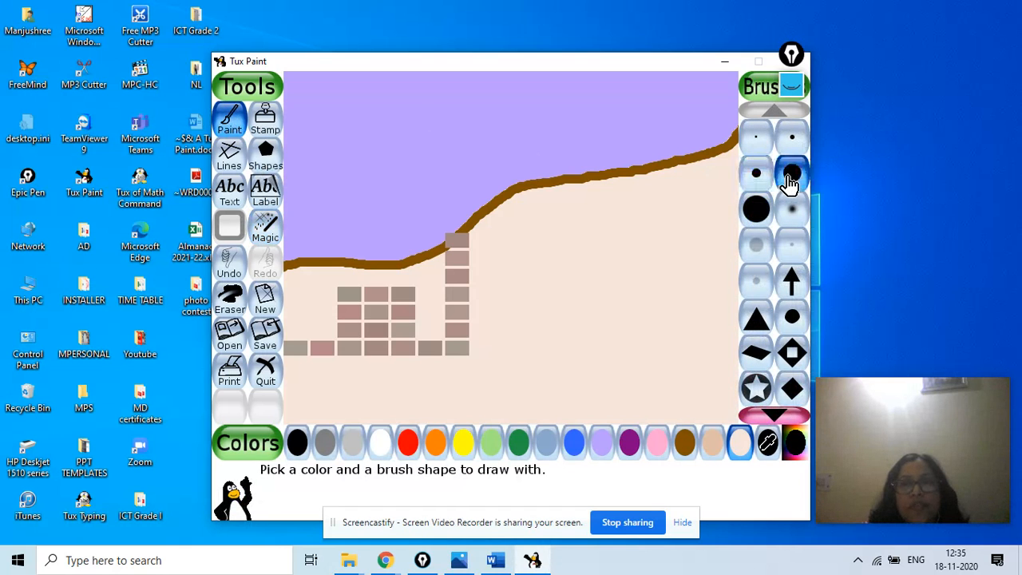
{"action": "left_click", "coordinate": [439, 446]}
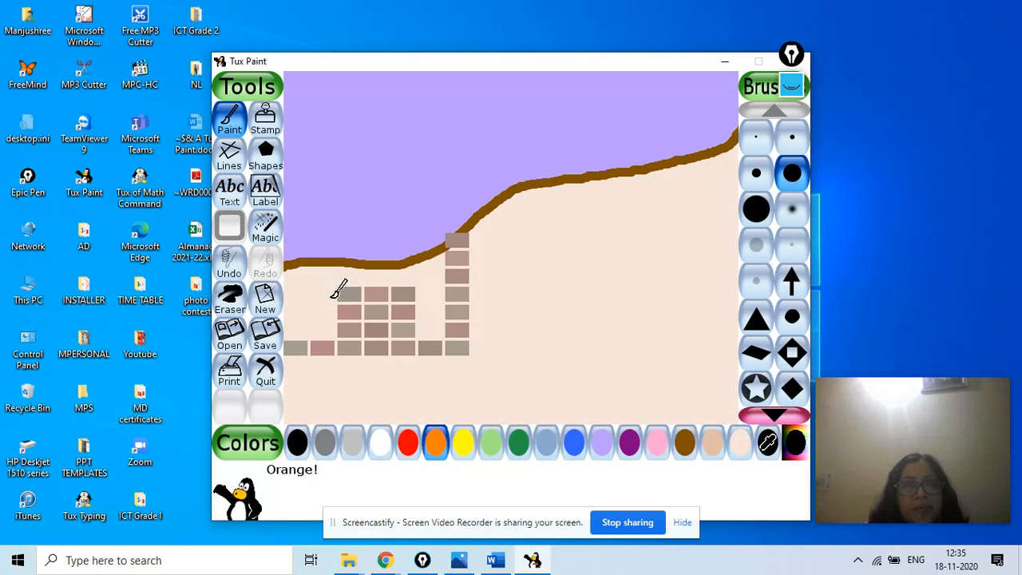
{"action": "mouse_move", "coordinate": [321, 294]}
{"action": "left_mouse_down"}
{"action": "mouse_move", "coordinate": [380, 267]}
{"action": "mouse_move", "coordinate": [417, 292]}
{"action": "left_mouse_up"}
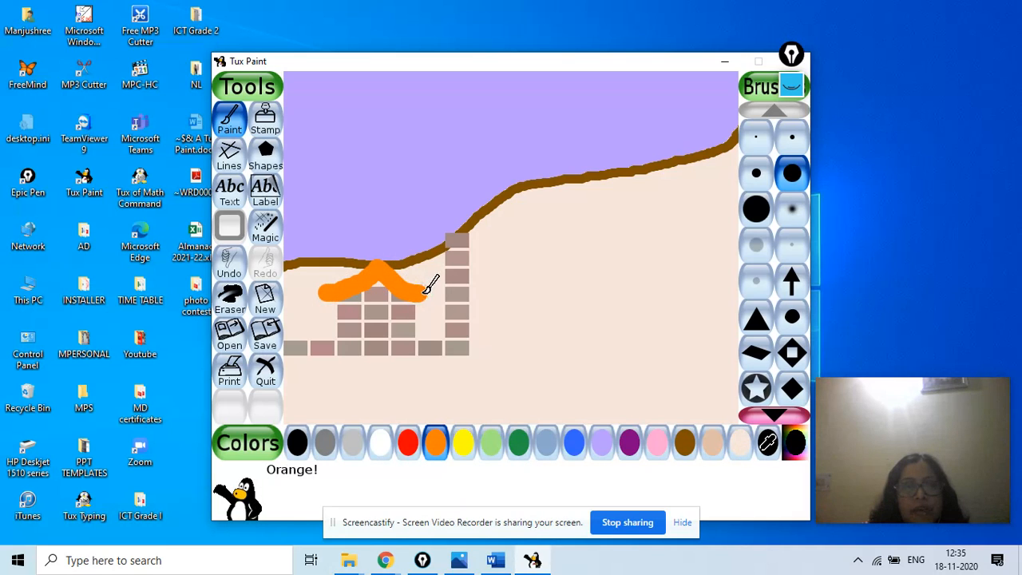
{"action": "mouse_move", "coordinate": [327, 286]}
{"action": "left_mouse_down"}
{"action": "mouse_move", "coordinate": [388, 260]}
{"action": "mouse_move", "coordinate": [418, 282]}
{"action": "mouse_move", "coordinate": [398, 270]}
{"action": "left_mouse_up"}
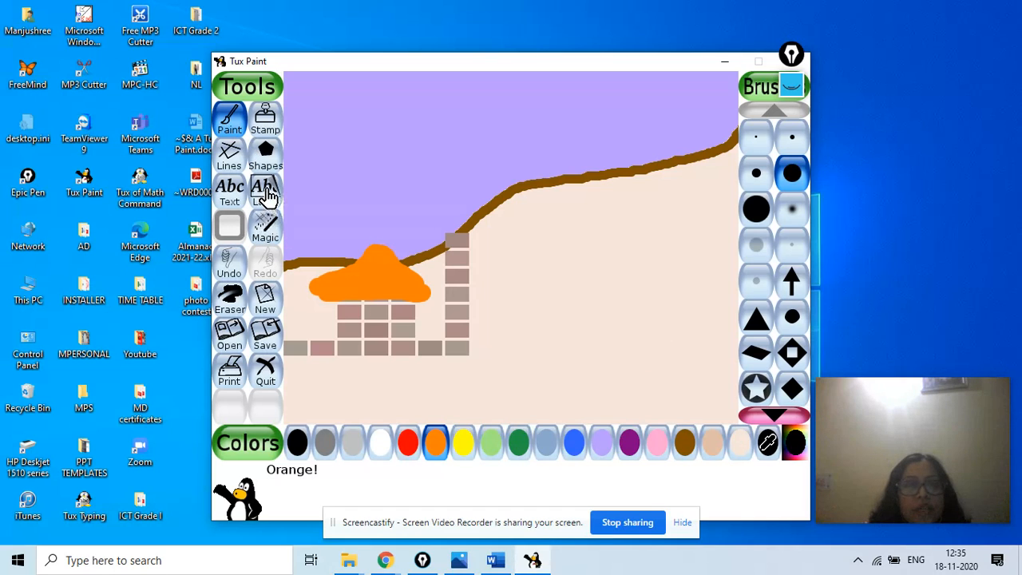
Build a block of large bricks, two wide and three high, in the lower right of the beige ground with orange selected
{"action": "left_click", "coordinate": [265, 228]}
{"action": "left_click", "coordinate": [759, 217]}
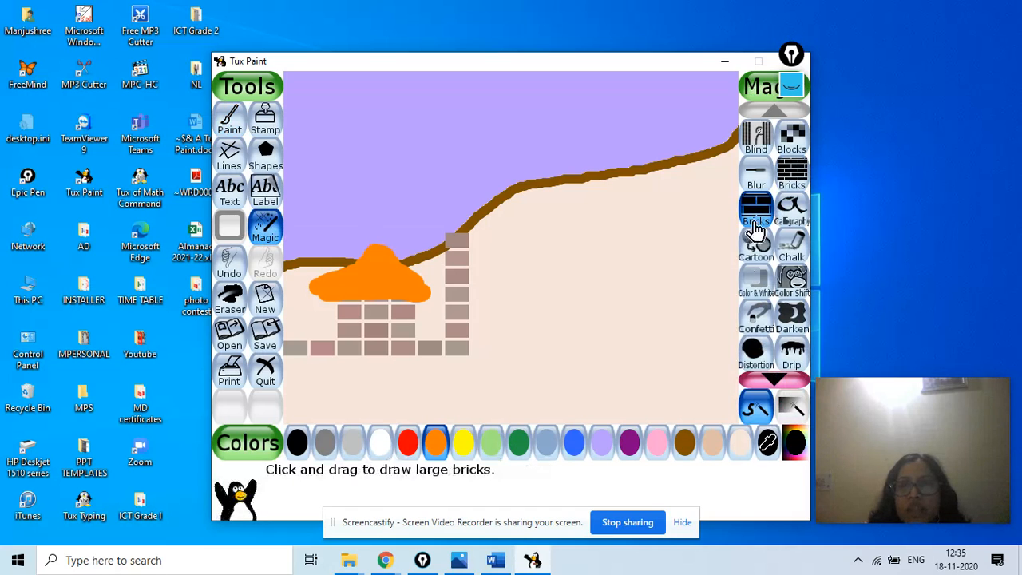
{"action": "left_click", "coordinate": [646, 345]}
{"action": "left_click", "coordinate": [666, 349]}
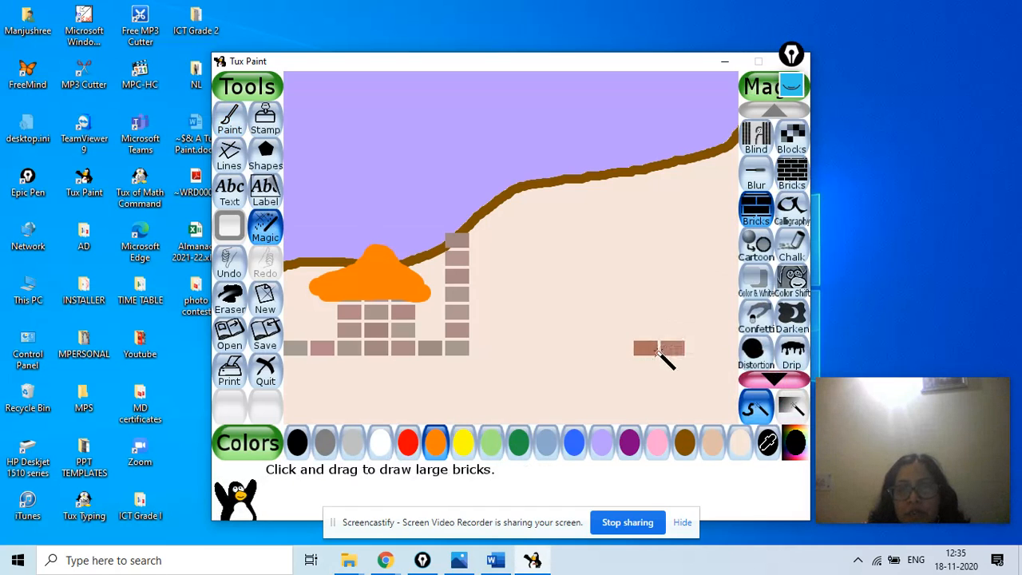
{"action": "left_click", "coordinate": [670, 362]}
{"action": "left_click", "coordinate": [646, 383]}
{"action": "left_click", "coordinate": [670, 384]}
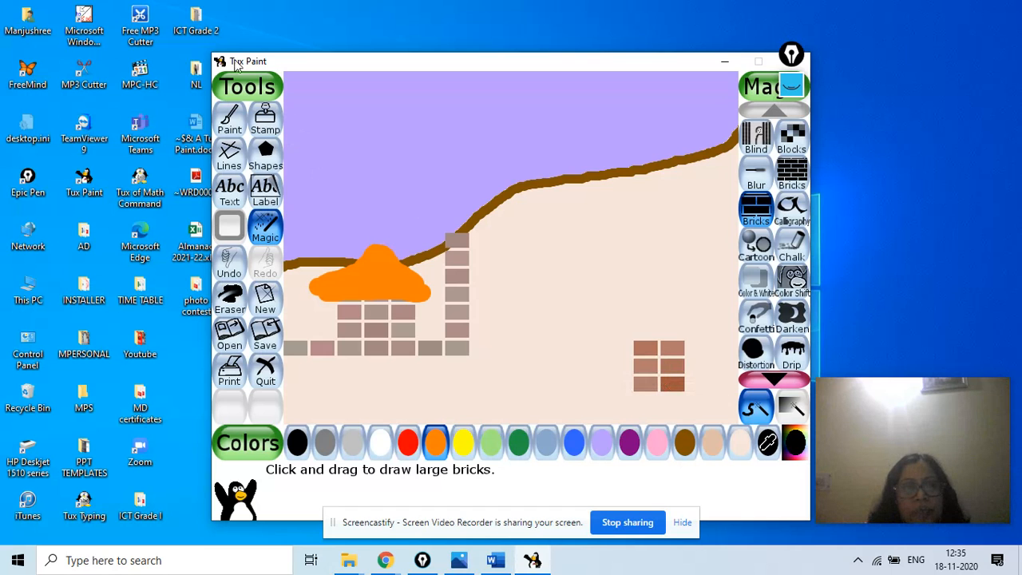
Paint an orange outlined top with a hanging end over the small brick block using the medium round brush
{"action": "left_click", "coordinate": [229, 120]}
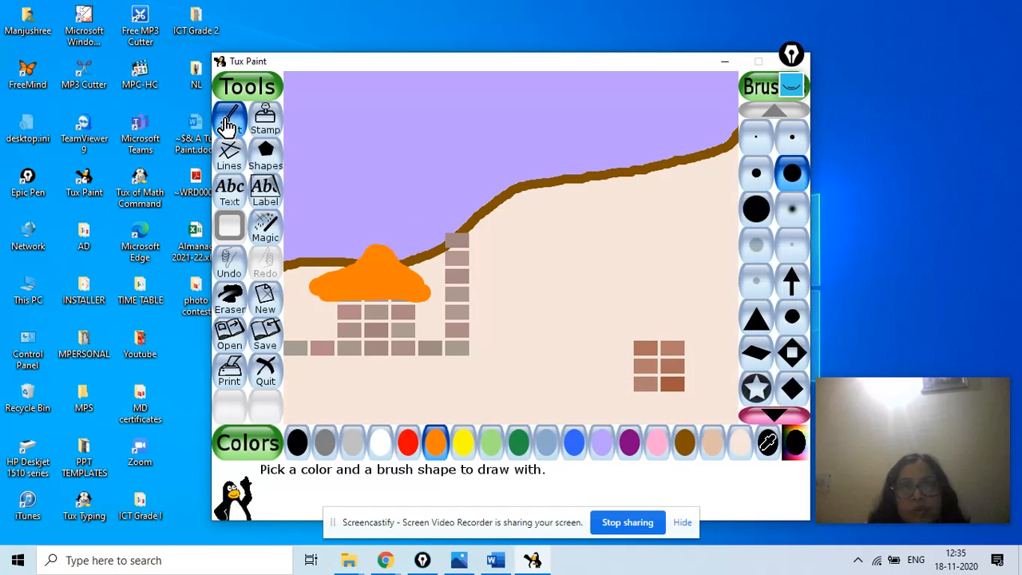
{"action": "left_click", "coordinate": [750, 184]}
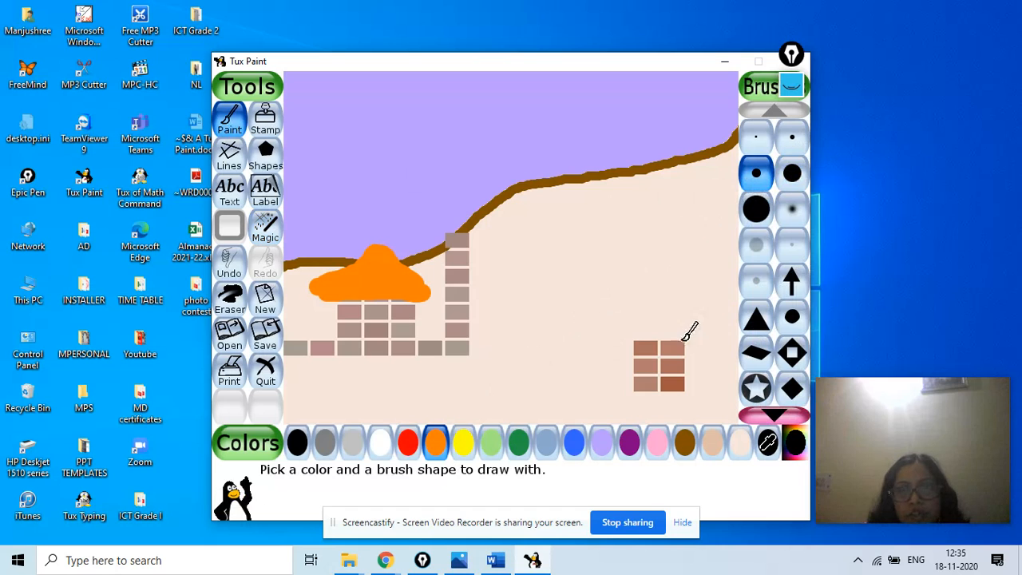
{"action": "mouse_move", "coordinate": [685, 341]}
{"action": "left_mouse_down"}
{"action": "mouse_move", "coordinate": [638, 332]}
{"action": "mouse_move", "coordinate": [678, 327]}
{"action": "mouse_move", "coordinate": [670, 339]}
{"action": "mouse_move", "coordinate": [692, 325]}
{"action": "mouse_move", "coordinate": [697, 365]}
{"action": "left_mouse_up"}
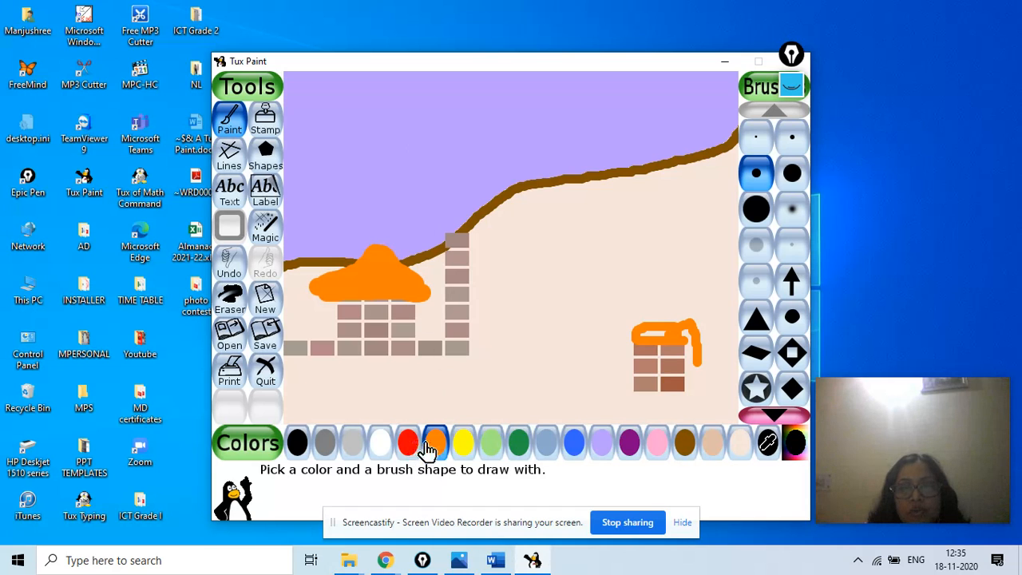
Paint a brown boat on the lavender area, and add a black stick figure with a paddle using a smaller round brush
{"action": "left_click", "coordinate": [681, 443]}
{"action": "mouse_move", "coordinate": [401, 162]}
{"action": "left_mouse_down"}
{"action": "mouse_move", "coordinate": [411, 177]}
{"action": "mouse_move", "coordinate": [448, 171]}
{"action": "mouse_move", "coordinate": [414, 158]}
{"action": "mouse_move", "coordinate": [443, 162]}
{"action": "left_mouse_up"}
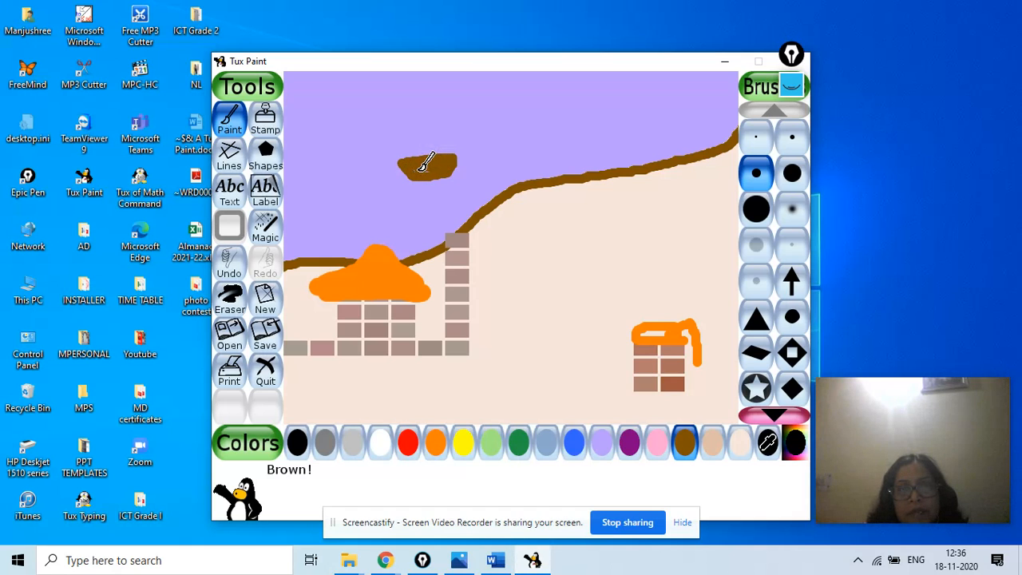
{"action": "left_click", "coordinate": [794, 142]}
{"action": "left_click", "coordinate": [297, 444]}
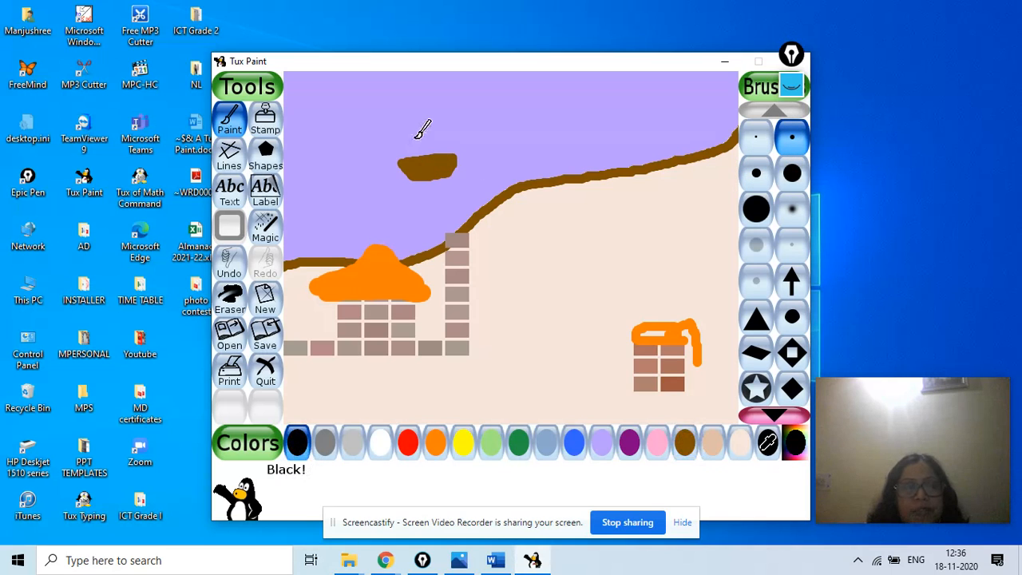
{"action": "left_click_drag", "start_coordinate": [440, 140], "coordinate": [402, 182]}
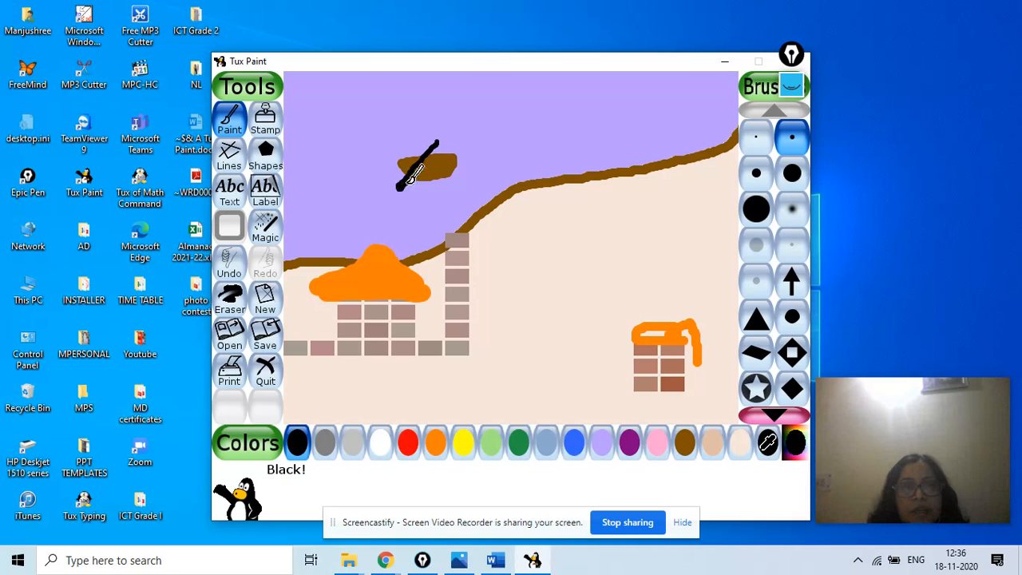
{"action": "left_click_drag", "start_coordinate": [399, 183], "coordinate": [399, 190]}
{"action": "mouse_move", "coordinate": [446, 122]}
{"action": "left_mouse_down"}
{"action": "mouse_move", "coordinate": [448, 140]}
{"action": "mouse_move", "coordinate": [463, 128]}
{"action": "mouse_move", "coordinate": [431, 132]}
{"action": "mouse_move", "coordinate": [446, 126]}
{"action": "left_mouse_up"}
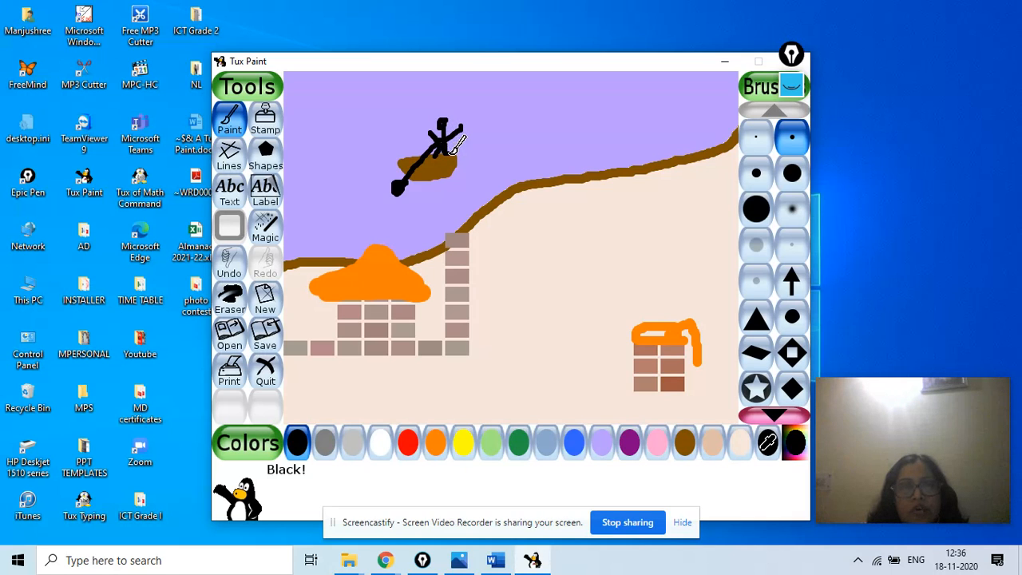
Scatter patches of Foam bubbles around the boat and along the upper part of the lavender area
{"action": "left_click", "coordinate": [265, 229]}
{"action": "left_click", "coordinate": [773, 375]}
{"action": "left_click", "coordinate": [773, 375]}
{"action": "left_click", "coordinate": [772, 375]}
{"action": "left_click", "coordinate": [773, 375]}
{"action": "left_click", "coordinate": [773, 375]}
{"action": "left_click", "coordinate": [755, 318]}
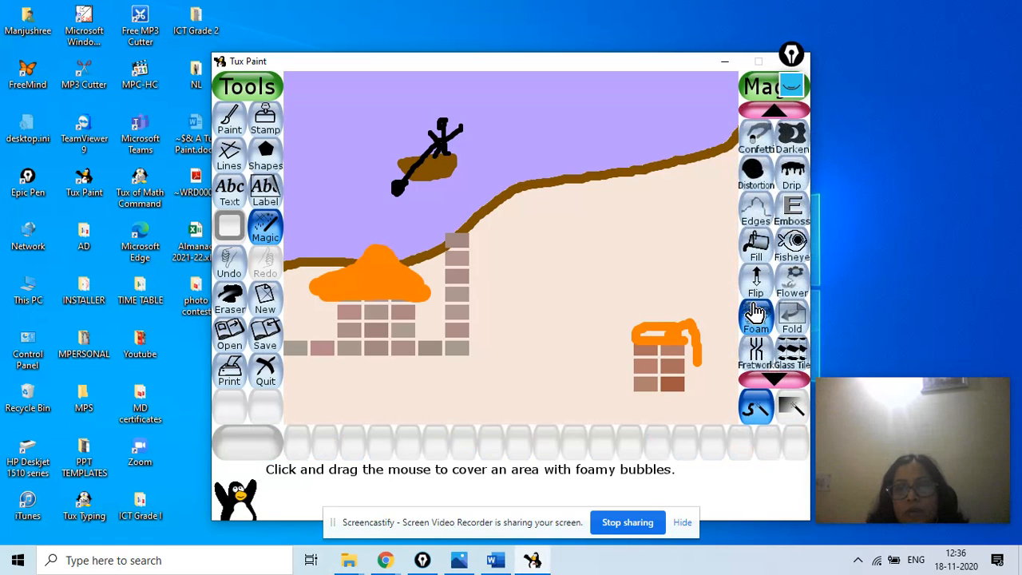
{"action": "left_click", "coordinate": [343, 204]}
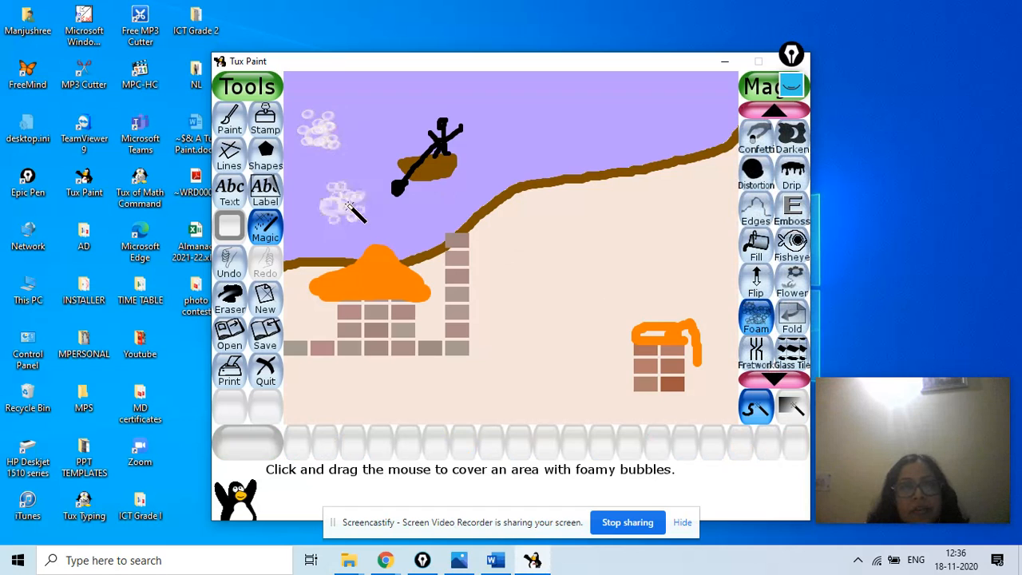
{"action": "left_click", "coordinate": [380, 113]}
{"action": "left_click", "coordinate": [416, 216]}
{"action": "left_click", "coordinate": [497, 156]}
{"action": "left_click_drag", "start_coordinate": [563, 107], "coordinate": [644, 116]}
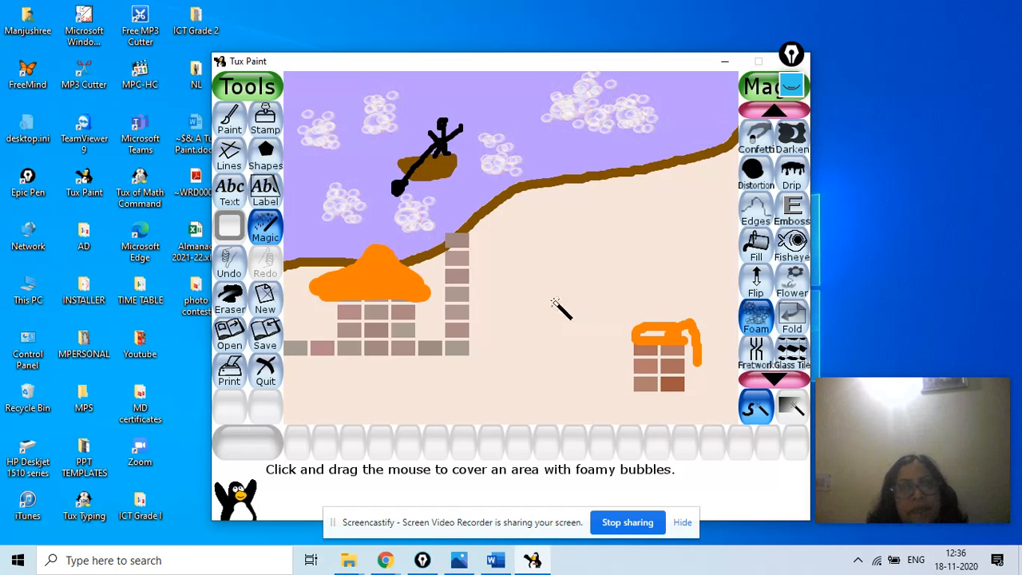
Draw a straight line of black arrows from the top of the brick column to the small brick block using the arrow brush
{"action": "left_click", "coordinate": [231, 124]}
{"action": "left_click", "coordinate": [226, 159]}
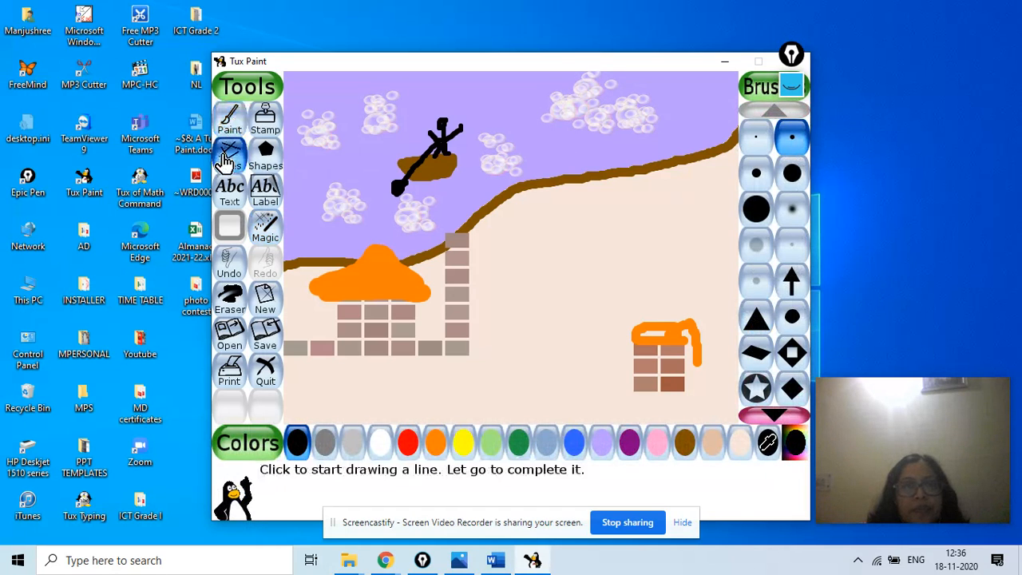
{"action": "left_click", "coordinate": [790, 281]}
{"action": "mouse_move", "coordinate": [459, 220]}
{"action": "left_mouse_down"}
{"action": "mouse_move", "coordinate": [519, 288]}
{"action": "mouse_move", "coordinate": [612, 351]}
{"action": "left_mouse_up"}
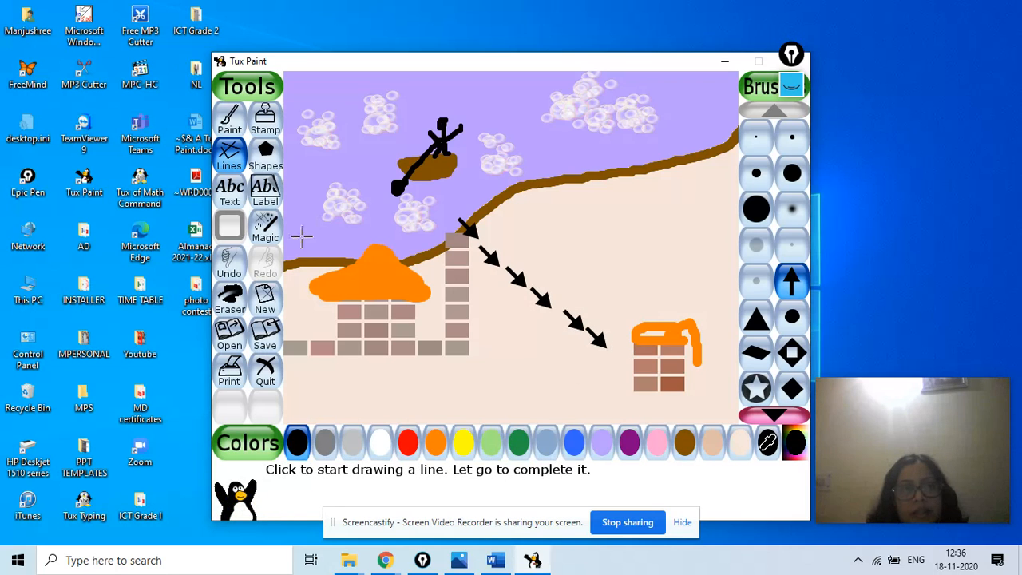
Draw dark green Grass along the bottom of the picture and just below the brown riverbank using the magic effect
{"action": "left_click", "coordinate": [262, 228]}
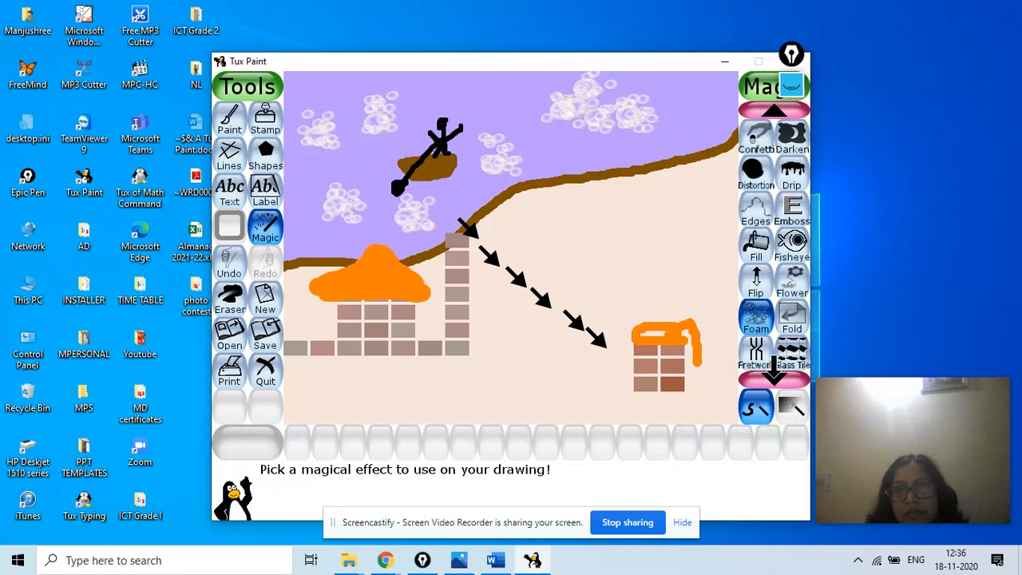
{"action": "left_click", "coordinate": [772, 375]}
{"action": "left_click", "coordinate": [755, 319]}
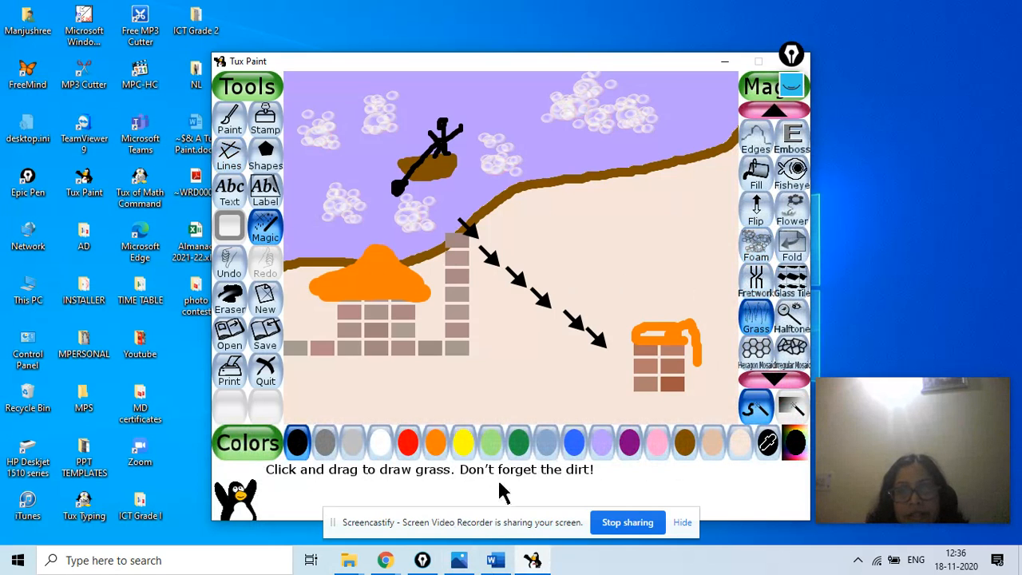
{"action": "left_click", "coordinate": [515, 448]}
{"action": "left_click_drag", "start_coordinate": [311, 414], "coordinate": [713, 408]}
{"action": "mouse_move", "coordinate": [306, 386]}
{"action": "left_mouse_down"}
{"action": "mouse_move", "coordinate": [663, 386]}
{"action": "mouse_move", "coordinate": [623, 401]}
{"action": "mouse_move", "coordinate": [613, 394]}
{"action": "mouse_move", "coordinate": [734, 401]}
{"action": "left_mouse_up"}
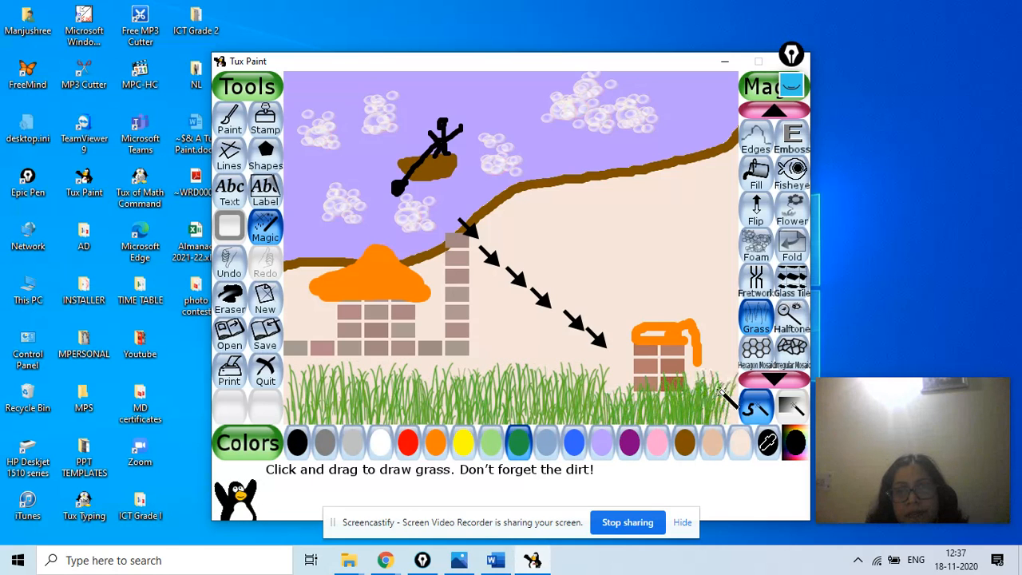
{"action": "left_click_drag", "start_coordinate": [516, 206], "coordinate": [728, 186]}
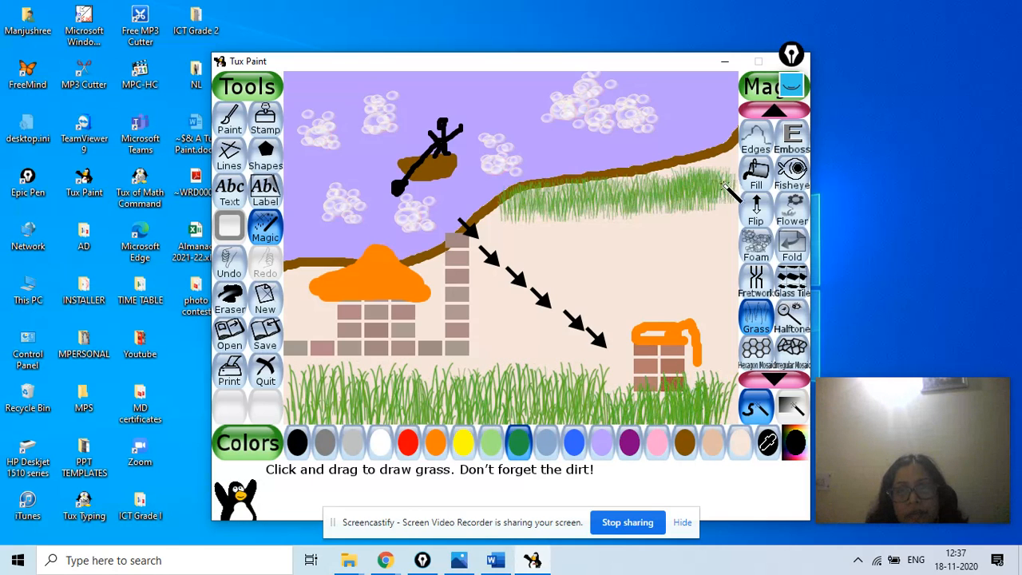
{"action": "left_click_drag", "start_coordinate": [625, 180], "coordinate": [739, 170]}
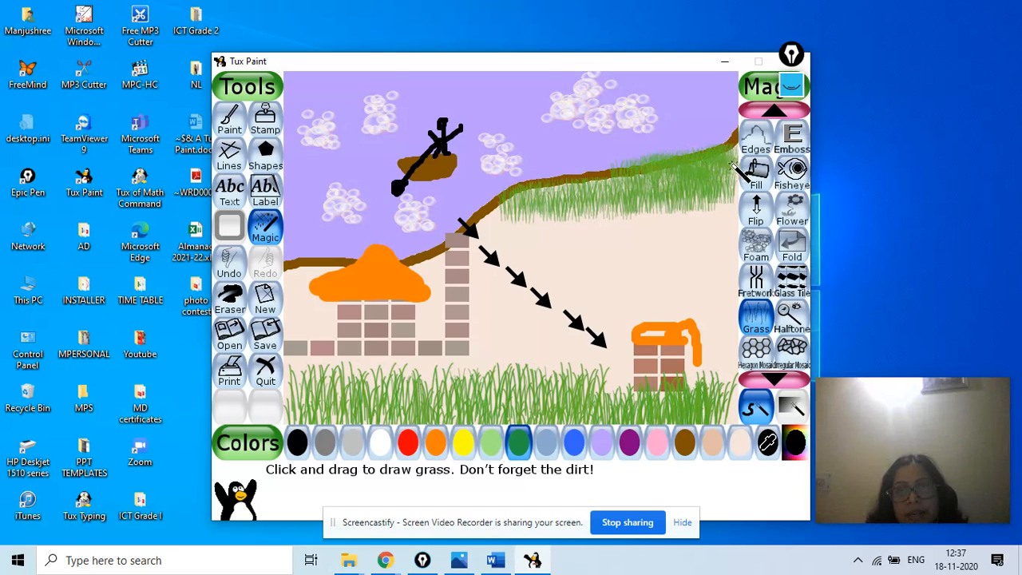
Add two green and three red flowers with the Flower magic effect in the grass around the base of the brick column
{"action": "left_click", "coordinate": [791, 212]}
{"action": "left_click_drag", "start_coordinate": [477, 386], "coordinate": [478, 348]}
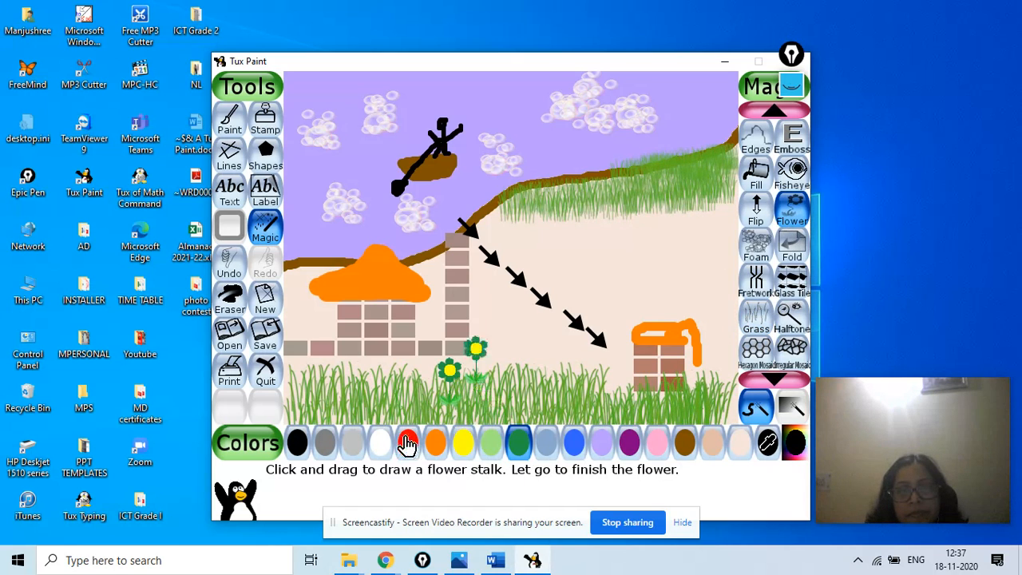
{"action": "left_click", "coordinate": [407, 441]}
{"action": "left_click_drag", "start_coordinate": [412, 399], "coordinate": [411, 365]}
{"action": "left_click_drag", "start_coordinate": [467, 399], "coordinate": [465, 355]}
{"action": "left_click_drag", "start_coordinate": [502, 385], "coordinate": [501, 348]}
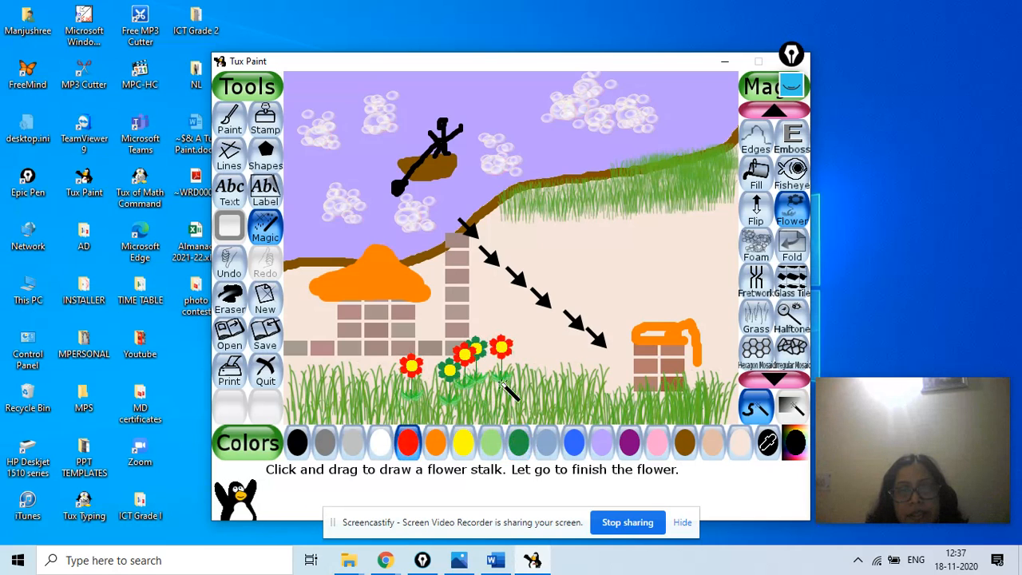
Add three orange and two blue flowers to the grass between the red flowers and the small brick block
{"action": "left_click", "coordinate": [435, 441]}
{"action": "mouse_move", "coordinate": [525, 402]}
{"action": "left_mouse_down"}
{"action": "mouse_move", "coordinate": [523, 360]}
{"action": "mouse_move", "coordinate": [545, 350]}
{"action": "left_mouse_up"}
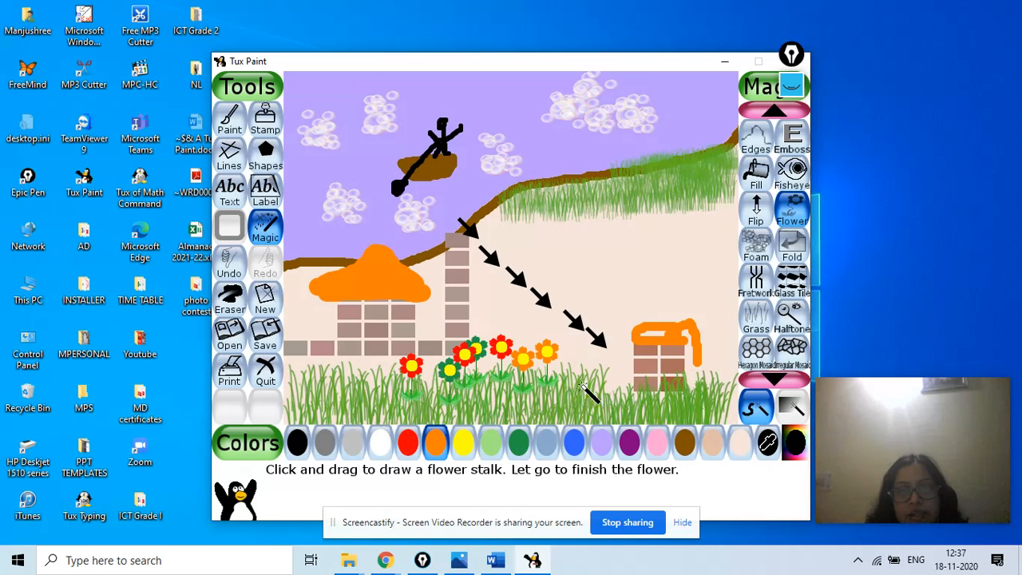
{"action": "left_click_drag", "start_coordinate": [581, 386], "coordinate": [581, 348]}
{"action": "left_click_drag", "start_coordinate": [553, 397], "coordinate": [550, 360]}
{"action": "left_click", "coordinate": [570, 444]}
{"action": "mouse_move", "coordinate": [550, 399]}
{"action": "left_mouse_down"}
{"action": "mouse_move", "coordinate": [547, 361]}
{"action": "mouse_move", "coordinate": [574, 362]}
{"action": "left_mouse_up"}
Add three purple flowers around the small brick block
{"action": "left_click", "coordinate": [629, 442]}
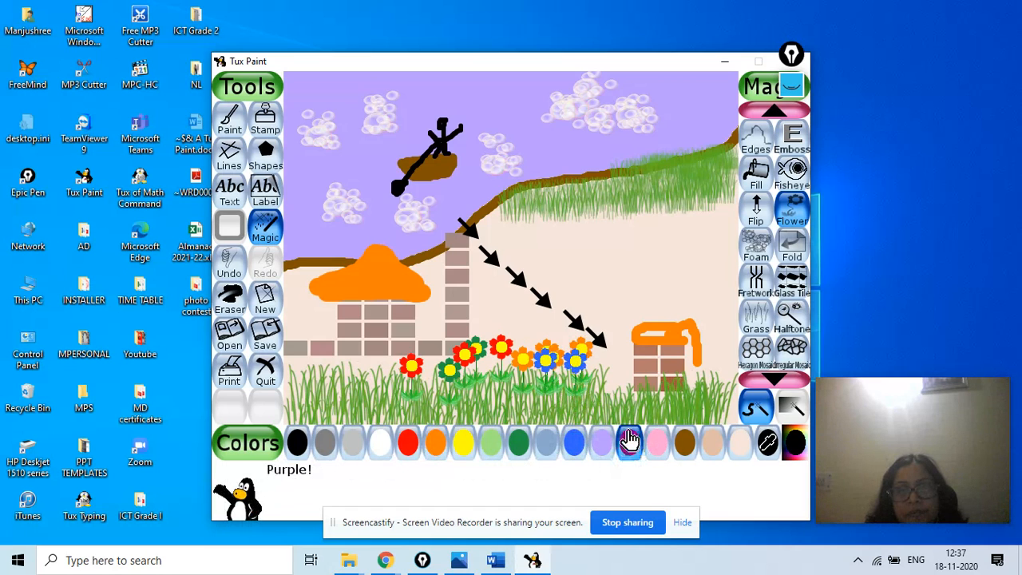
{"action": "left_click_drag", "start_coordinate": [616, 403], "coordinate": [613, 361]}
{"action": "left_click_drag", "start_coordinate": [650, 403], "coordinate": [648, 367]}
{"action": "left_click_drag", "start_coordinate": [715, 393], "coordinate": [713, 340]}
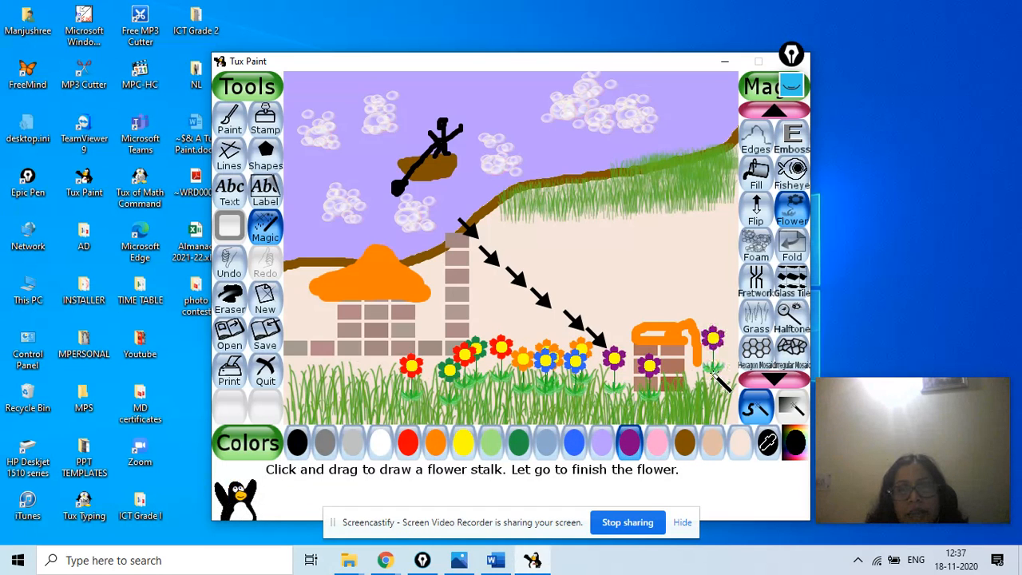
Paint a vertical brown tree trunk beside the small brick block at the drawing's edge with a small round brush
{"action": "left_click", "coordinate": [230, 120]}
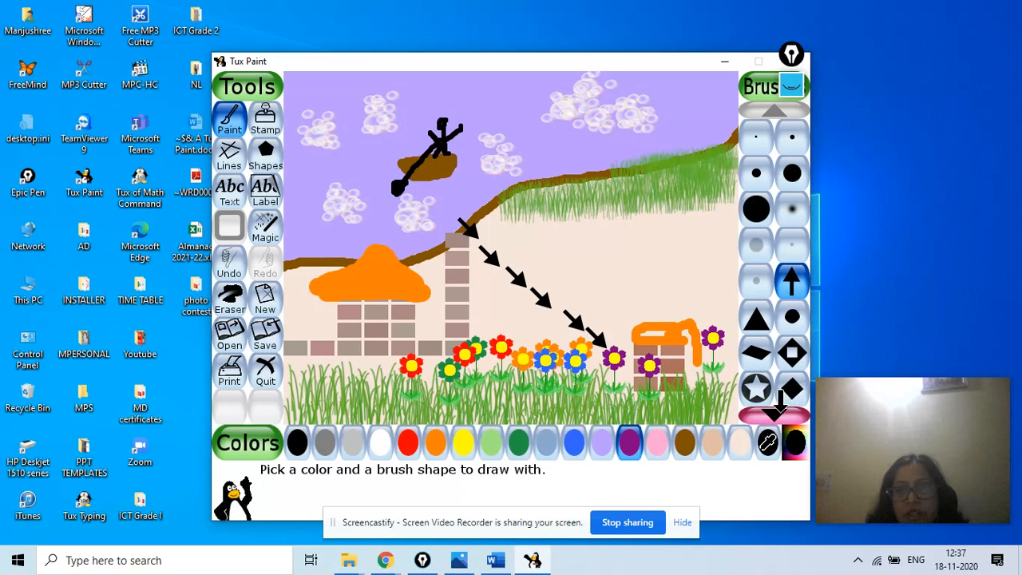
{"action": "left_click", "coordinate": [756, 172]}
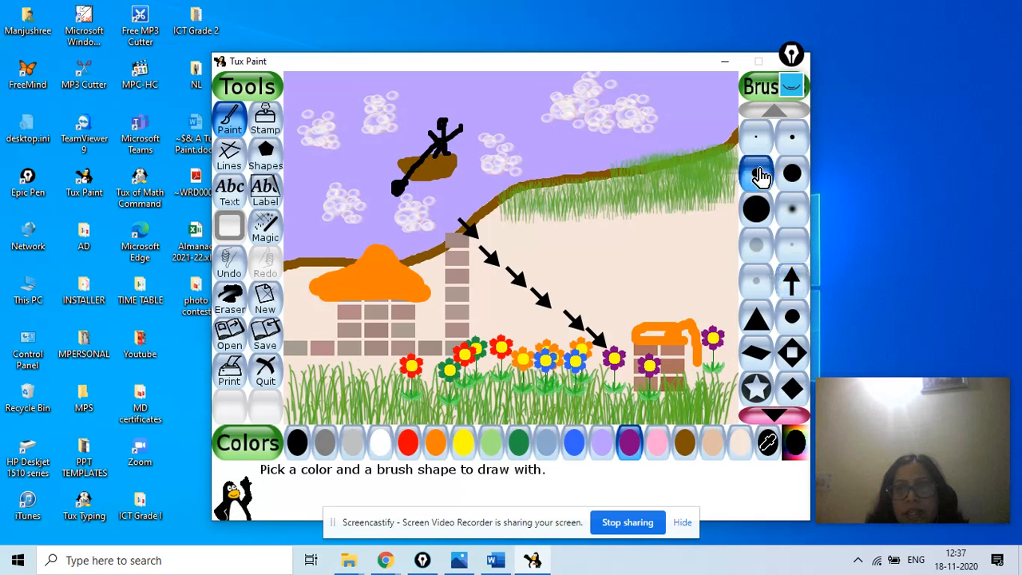
{"action": "left_click", "coordinate": [685, 444]}
{"action": "mouse_move", "coordinate": [730, 298]}
{"action": "left_mouse_down"}
{"action": "mouse_move", "coordinate": [739, 401]}
{"action": "mouse_move", "coordinate": [735, 335]}
{"action": "left_mouse_up"}
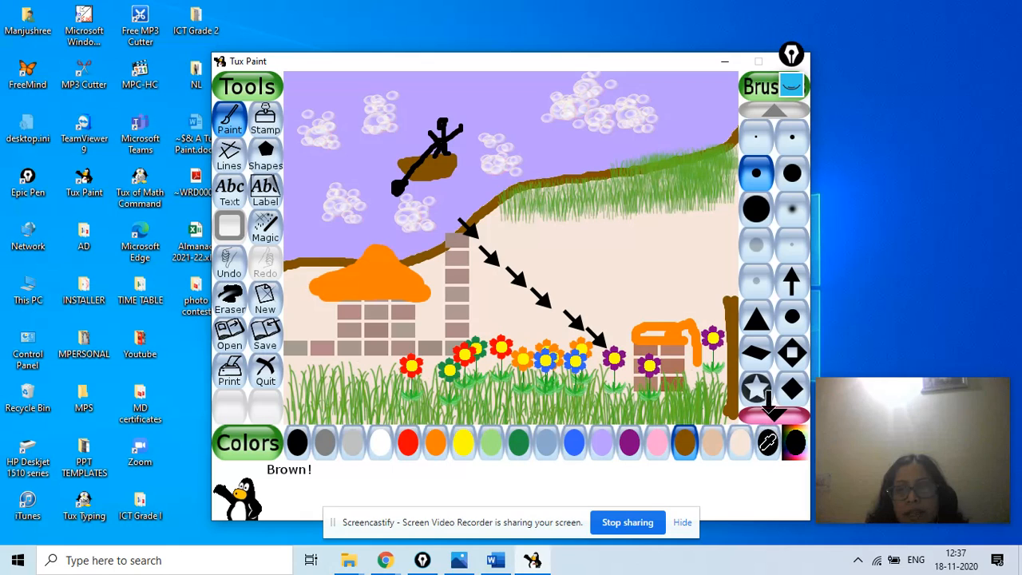
Paint brown leafy foliage around the top of the trunk using the leafy vine brush
{"action": "left_click", "coordinate": [771, 415]}
{"action": "left_click", "coordinate": [771, 414]}
{"action": "left_click", "coordinate": [771, 414]}
{"action": "left_click", "coordinate": [771, 414]}
{"action": "left_click", "coordinate": [771, 414]}
{"action": "left_click", "coordinate": [771, 414]}
{"action": "left_click", "coordinate": [771, 414]}
{"action": "left_click", "coordinate": [771, 415]}
{"action": "left_click", "coordinate": [771, 414]}
{"action": "left_click", "coordinate": [771, 414]}
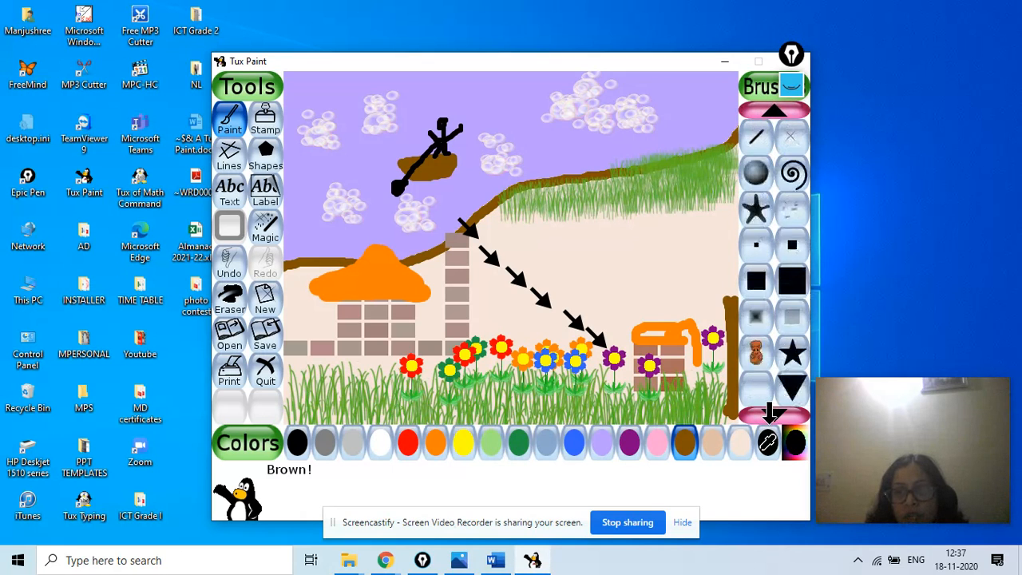
{"action": "left_click", "coordinate": [771, 414]}
{"action": "left_click", "coordinate": [772, 414]}
{"action": "left_click", "coordinate": [771, 414]}
{"action": "left_click", "coordinate": [781, 361]}
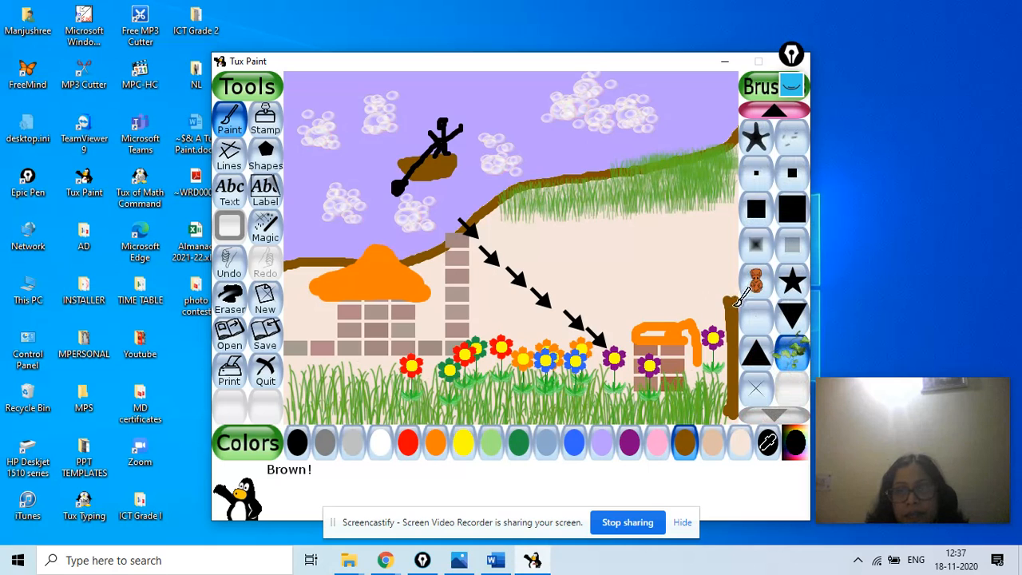
{"action": "mouse_move", "coordinate": [738, 299]}
{"action": "left_mouse_down"}
{"action": "mouse_move", "coordinate": [697, 300]}
{"action": "mouse_move", "coordinate": [672, 267]}
{"action": "mouse_move", "coordinate": [682, 232]}
{"action": "mouse_move", "coordinate": [696, 222]}
{"action": "mouse_move", "coordinate": [715, 250]}
{"action": "mouse_move", "coordinate": [706, 283]}
{"action": "mouse_move", "coordinate": [723, 201]}
{"action": "mouse_move", "coordinate": [731, 270]}
{"action": "mouse_move", "coordinate": [705, 308]}
{"action": "mouse_move", "coordinate": [677, 301]}
{"action": "mouse_move", "coordinate": [653, 264]}
{"action": "mouse_move", "coordinate": [663, 226]}
{"action": "mouse_move", "coordinate": [729, 212]}
{"action": "mouse_move", "coordinate": [730, 290]}
{"action": "mouse_move", "coordinate": [674, 308]}
{"action": "left_mouse_up"}
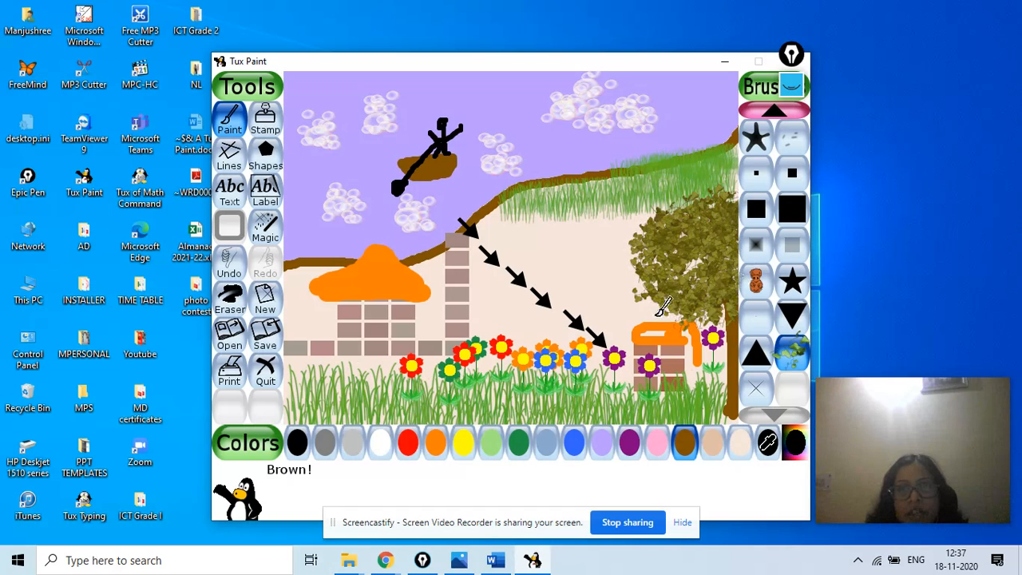
Start a text entry on the empty ground between the black arrows and the tree
{"action": "left_click", "coordinate": [229, 194]}
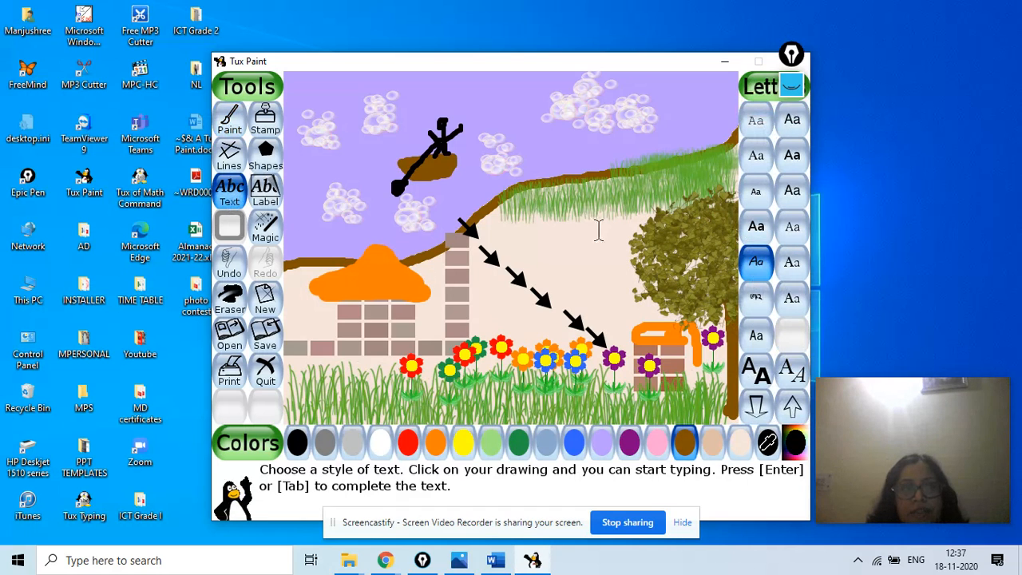
{"action": "left_click", "coordinate": [549, 255]}
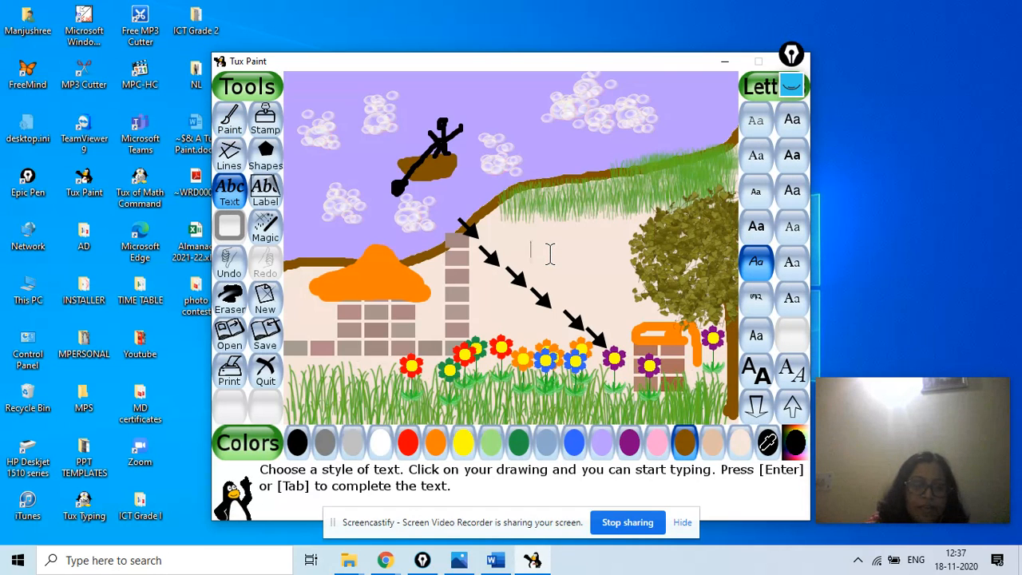